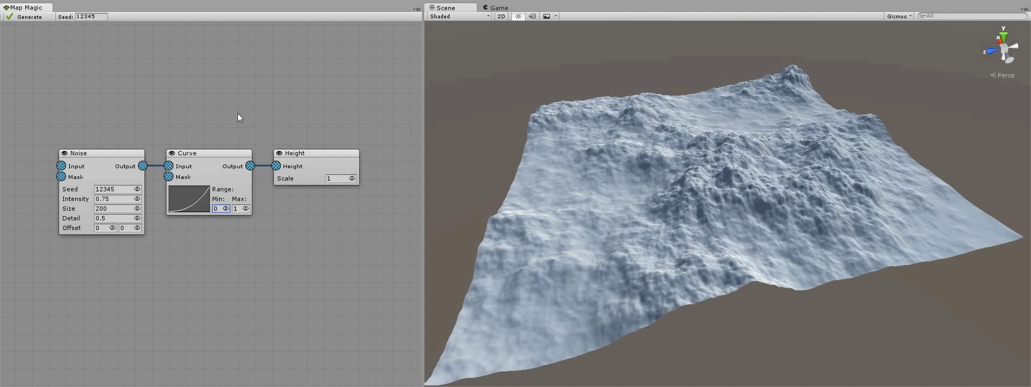
Finish editing the Curve's Min value and bring up the Curve node's context menu.
left_click(332, 159)
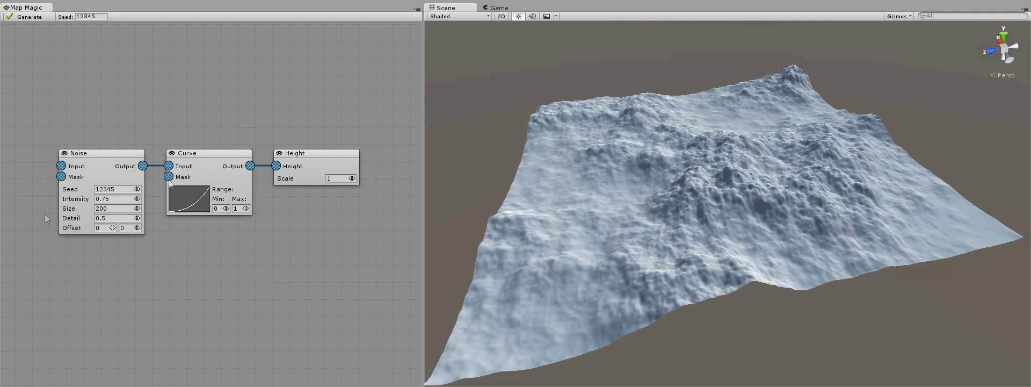
right_click(201, 153)
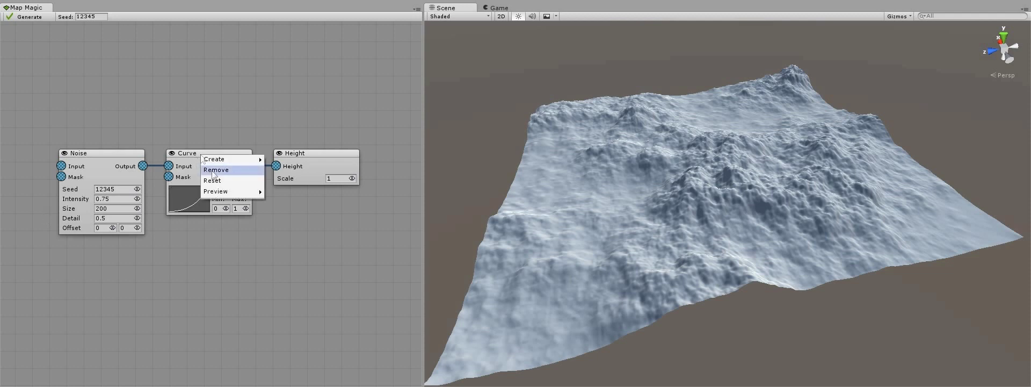
Delete the Curve node and change the Noise seed to 12845.
left_click(210, 168)
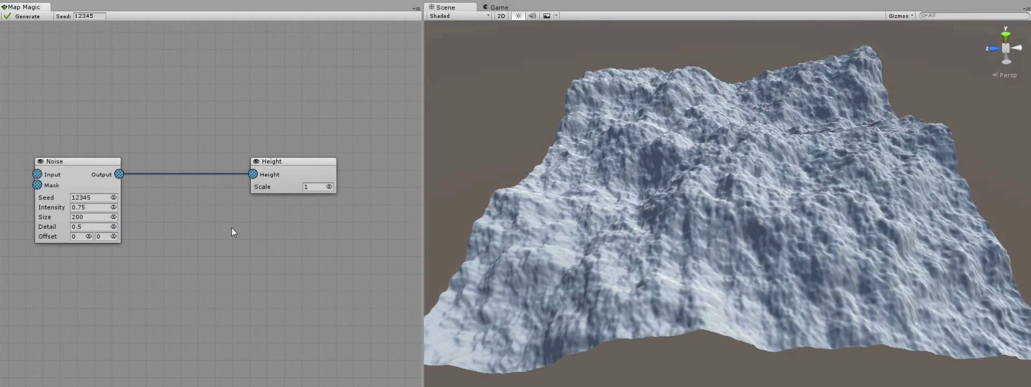
left_click_drag(113, 197, 243, 194)
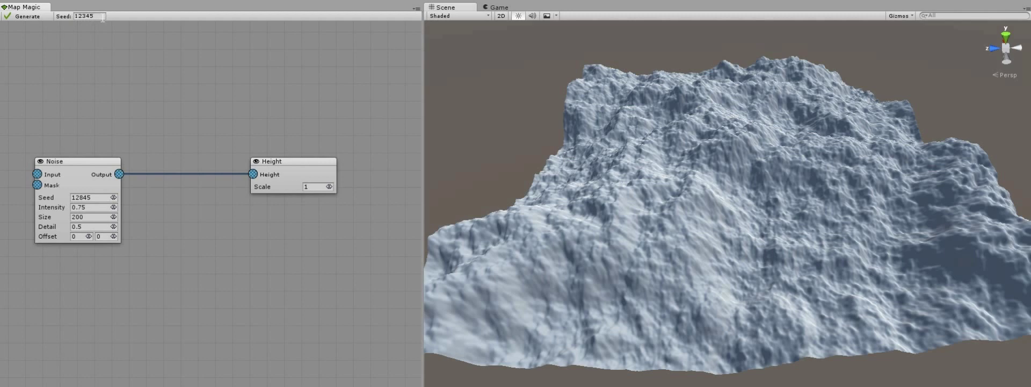
Try Noise intensity values 0.82, 0 and then 1.
left_click_drag(112, 208, 37, 207)
left_click(84, 208)
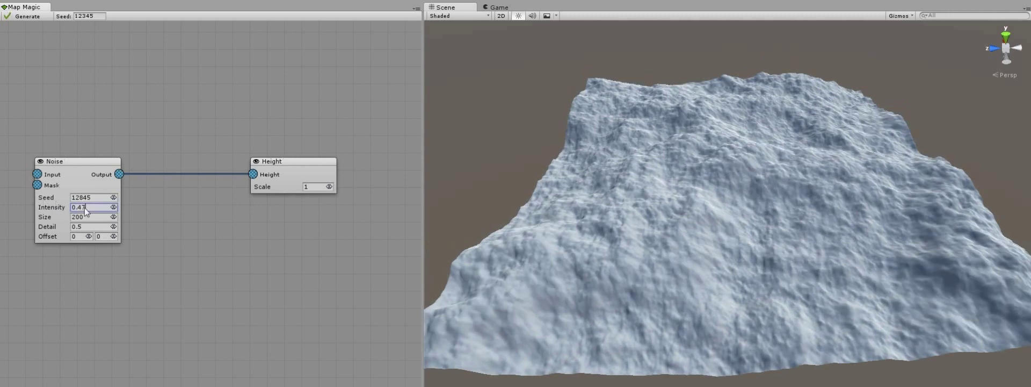
type("0")
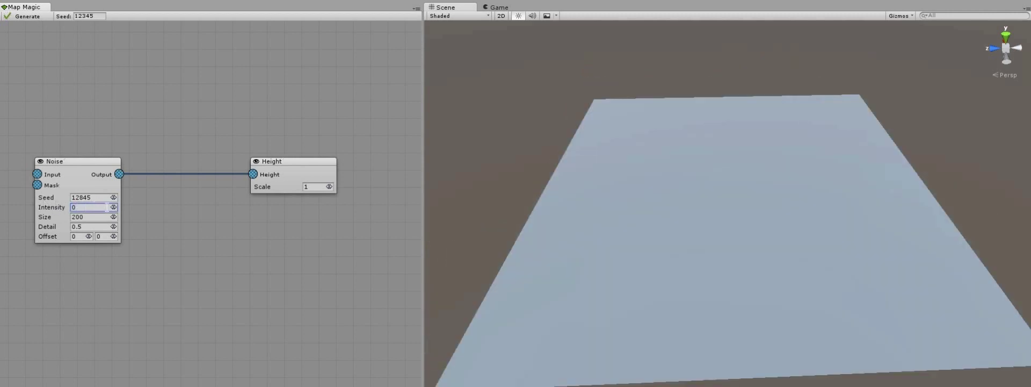
left_click_drag(112, 210, 215, 210)
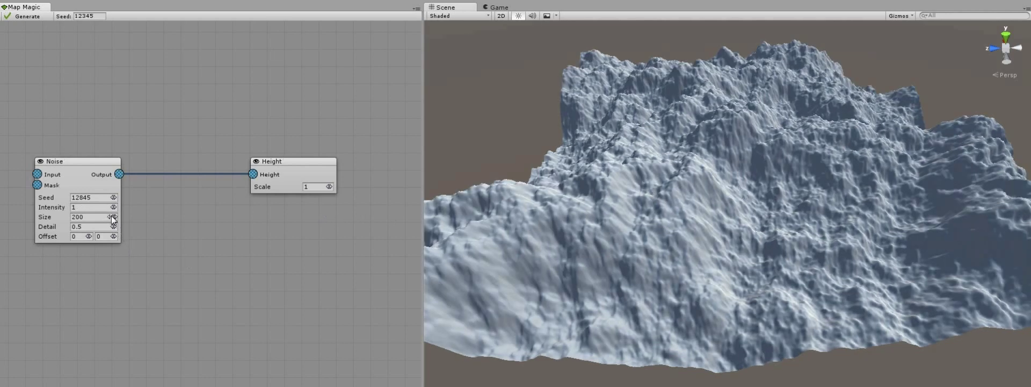
Shrink the Noise size from 200 to 20 and set intensity to 0.1, then 0.08.
left_click_drag(112, 218, 38, 220)
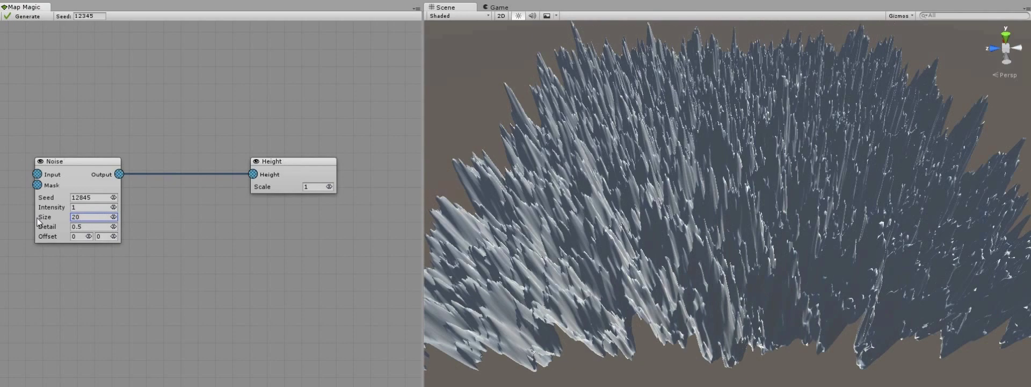
left_click(93, 206)
type("0.1")
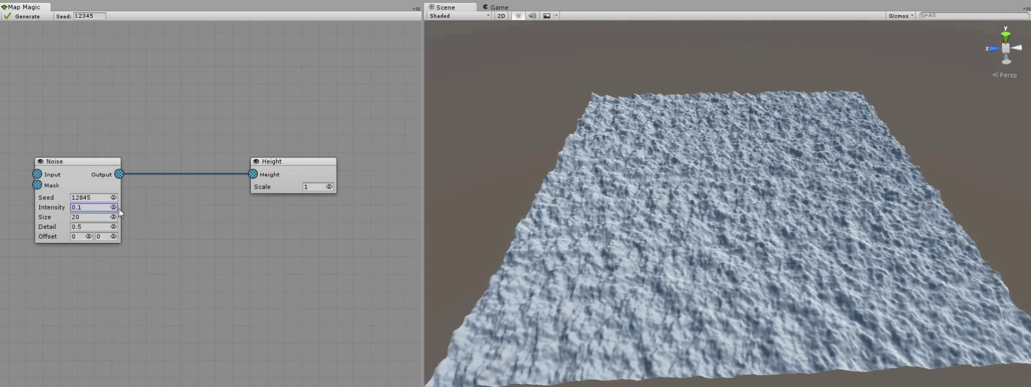
left_click_drag(114, 207, 111, 212)
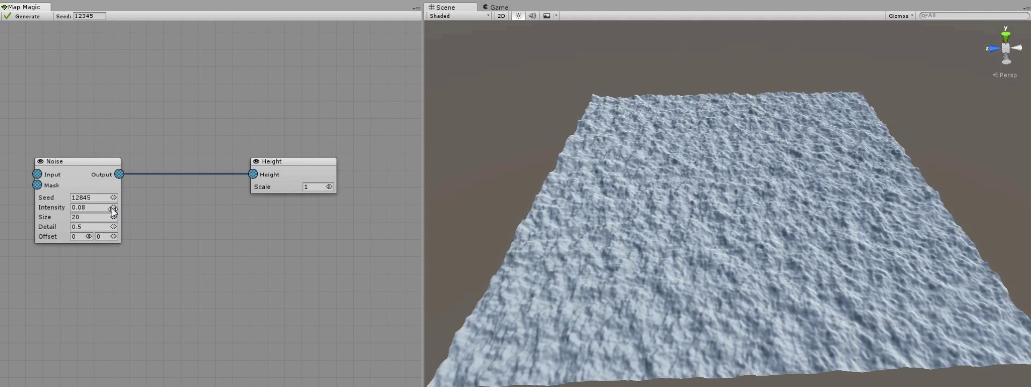
right_click(73, 164)
Reset the Noise node, test a higher detail, then set detail to 0.
left_click(81, 187)
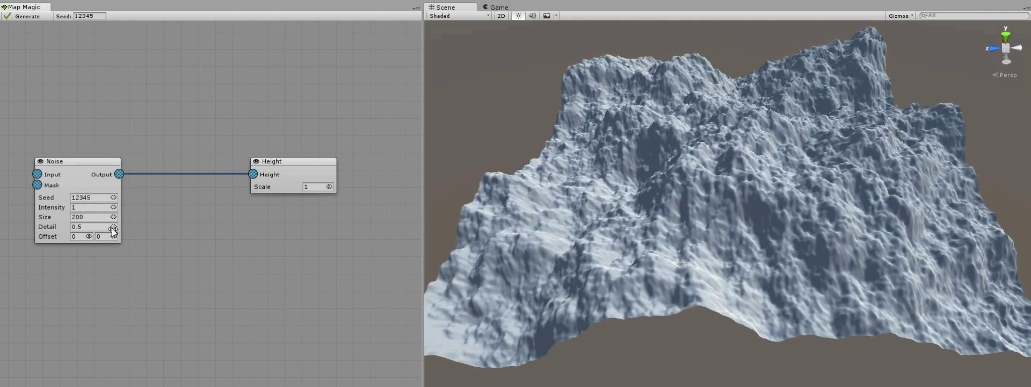
left_click_drag(113, 229, 24, 229)
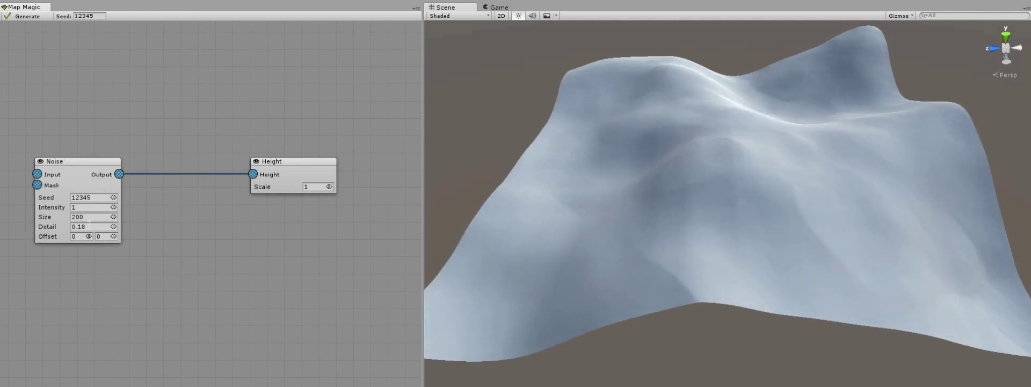
left_click(90, 226)
type("0")
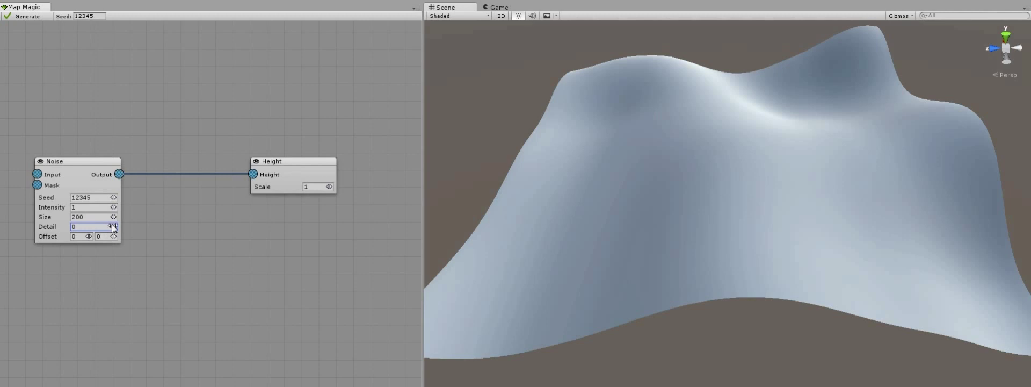
Reset the Noise node again and shift its offset to X 97, Y 69.
right_click(79, 162)
left_click(89, 185)
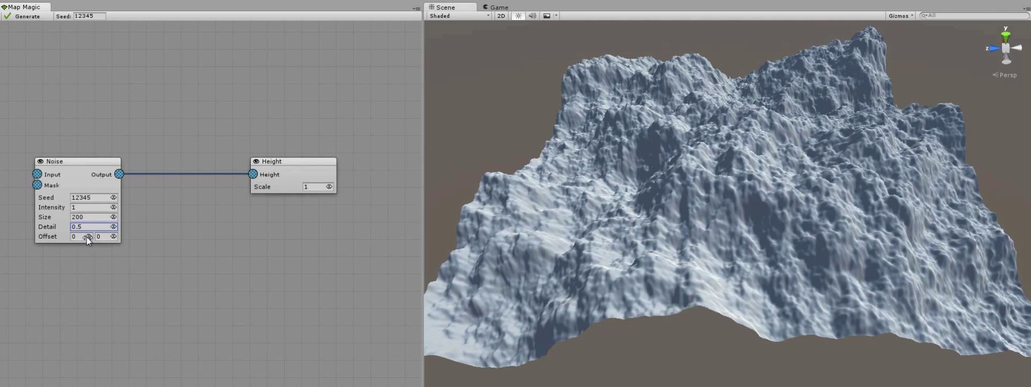
left_click_drag(86, 236, 961, 224)
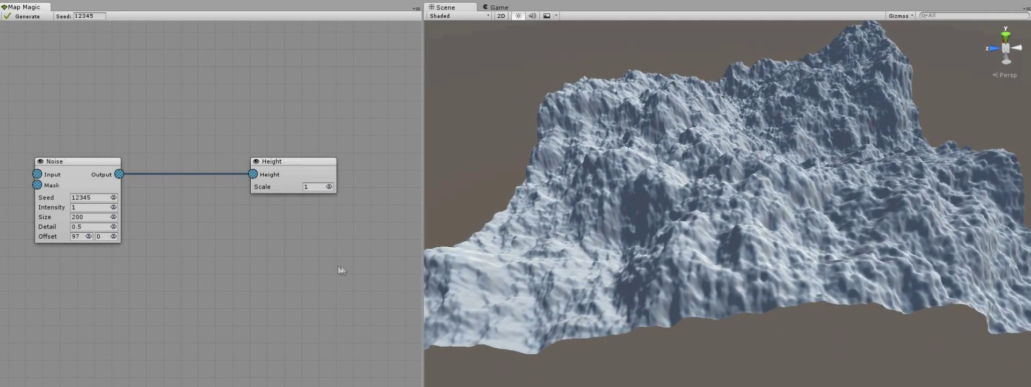
left_click_drag(113, 236, 153, 251)
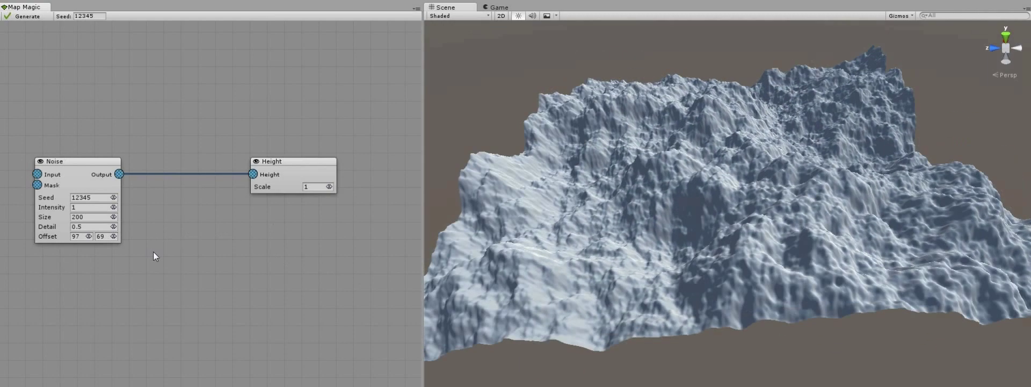
right_click(153, 252)
Add a Voronoi node, feed its output into Height, and position it.
mouse_move(169, 256)
mouse_move(244, 256)
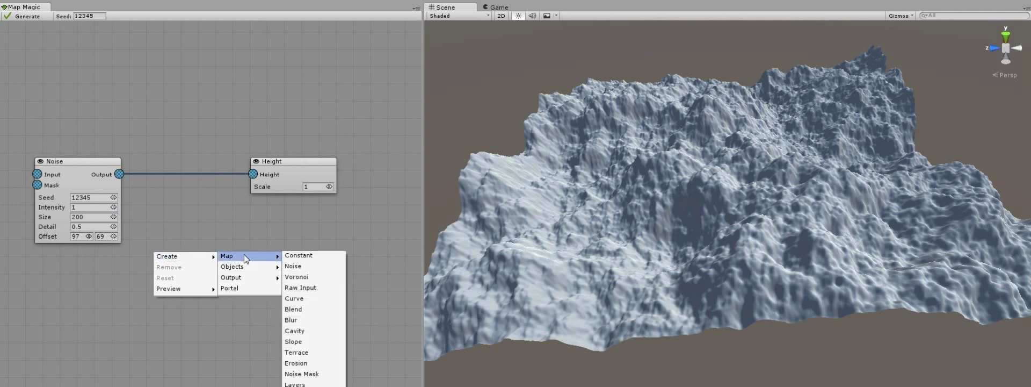
left_click(293, 276)
left_click_drag(237, 263, 253, 173)
left_click_drag(214, 249, 192, 251)
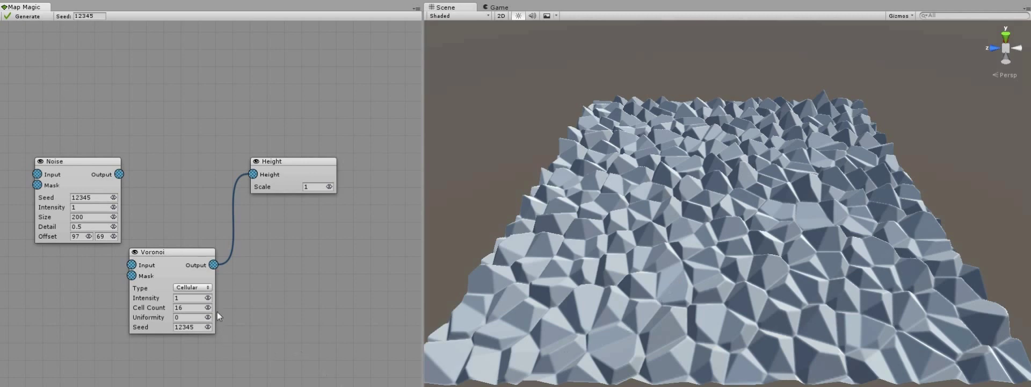
Cycle the Voronoi type through Flat, Closest, Second Closest and Cellular, ending on Organic.
left_click(204, 288)
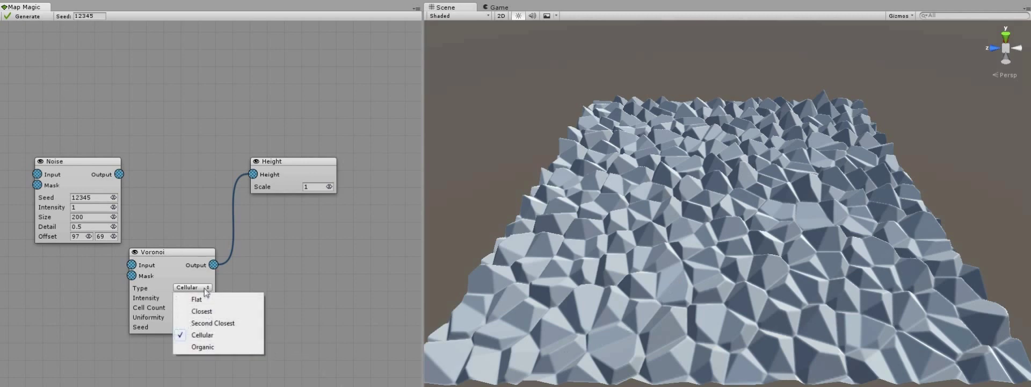
left_click(205, 299)
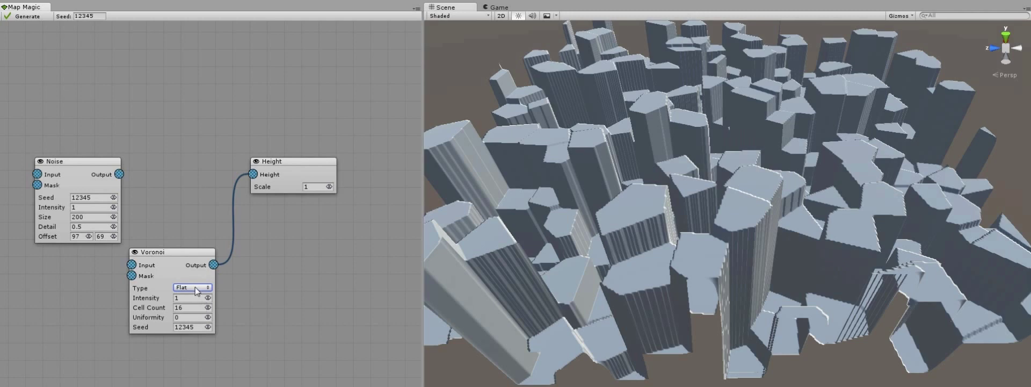
left_click(195, 286)
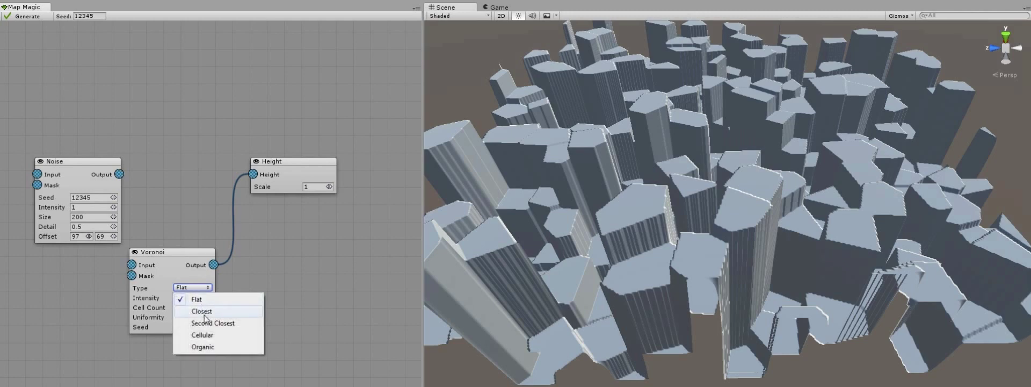
left_click(205, 312)
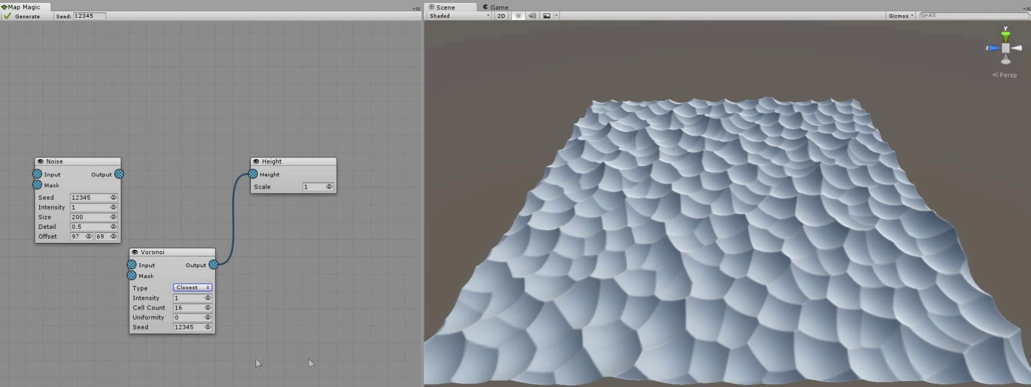
left_click(199, 288)
left_click(213, 323)
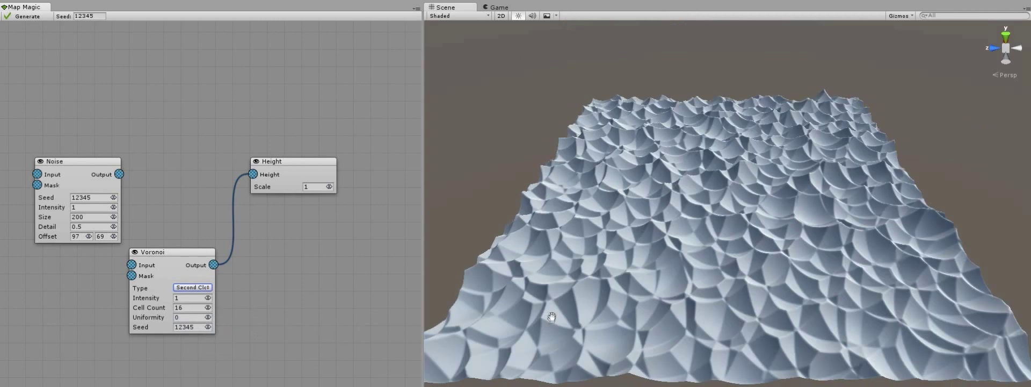
left_click(191, 288)
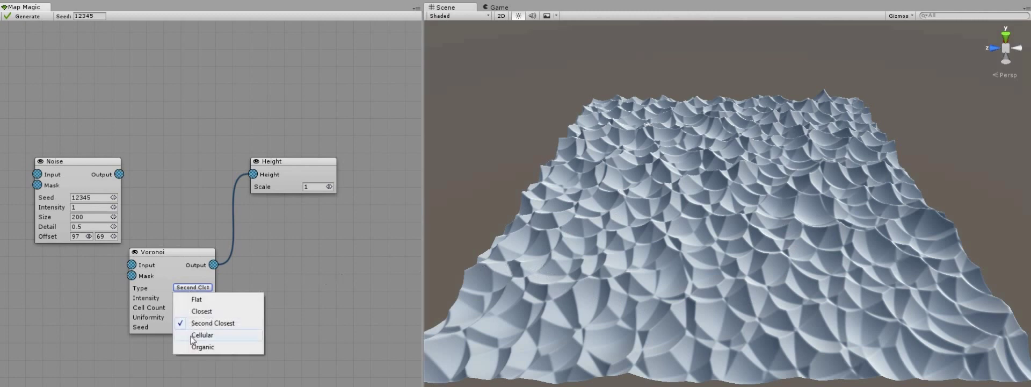
left_click(217, 332)
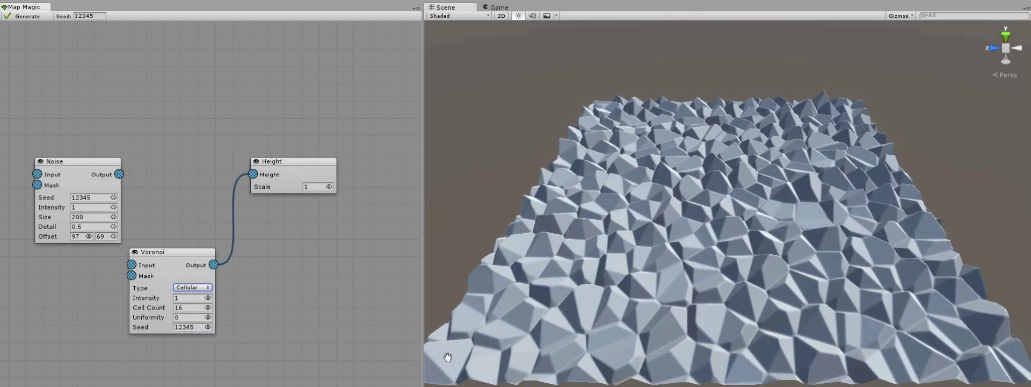
left_click(208, 288)
left_click(210, 352)
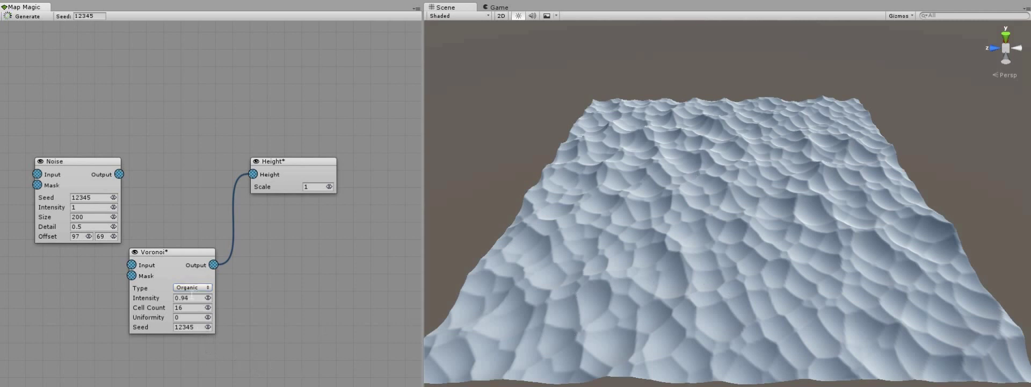
Lower Voronoi intensity to 0.85 and set cell count to 8 after trying 32.
left_click_drag(207, 298, 321, 295)
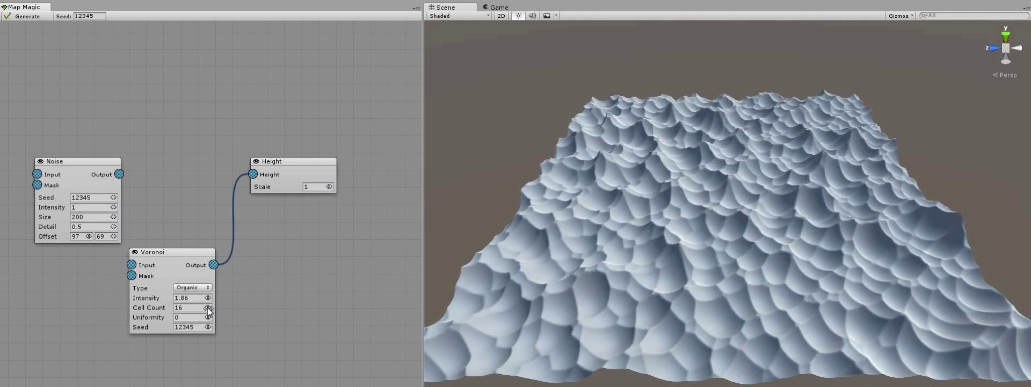
left_click_drag(207, 307, 284, 305)
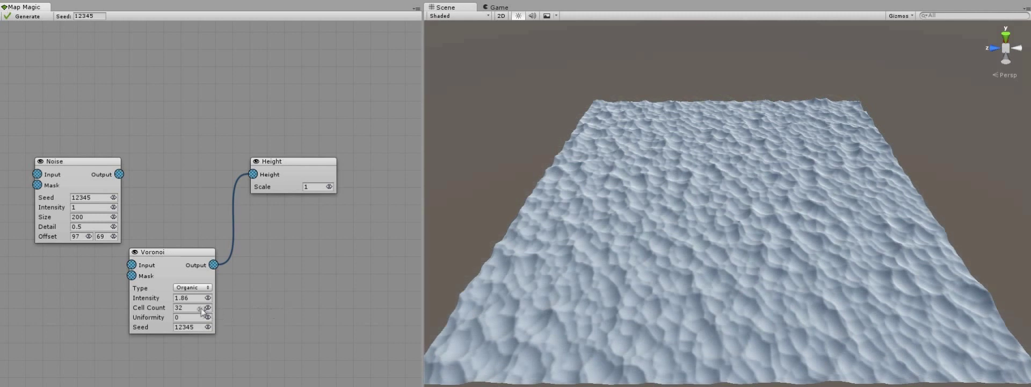
left_click_drag(208, 307, 72, 304)
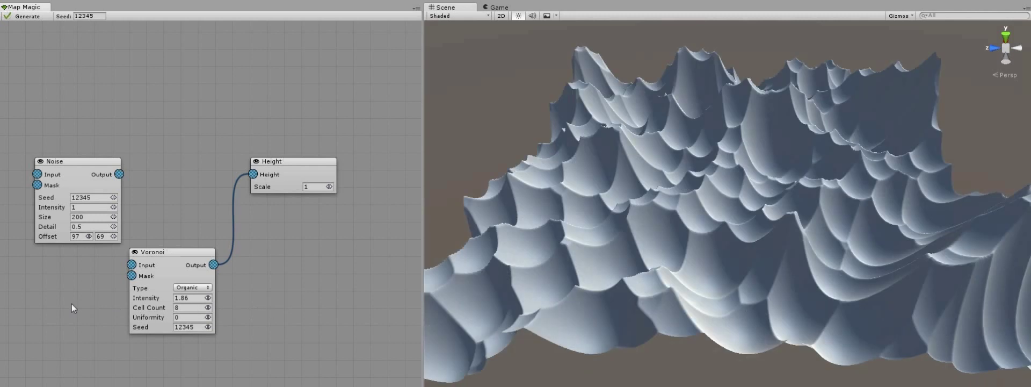
left_click_drag(208, 297, 54, 301)
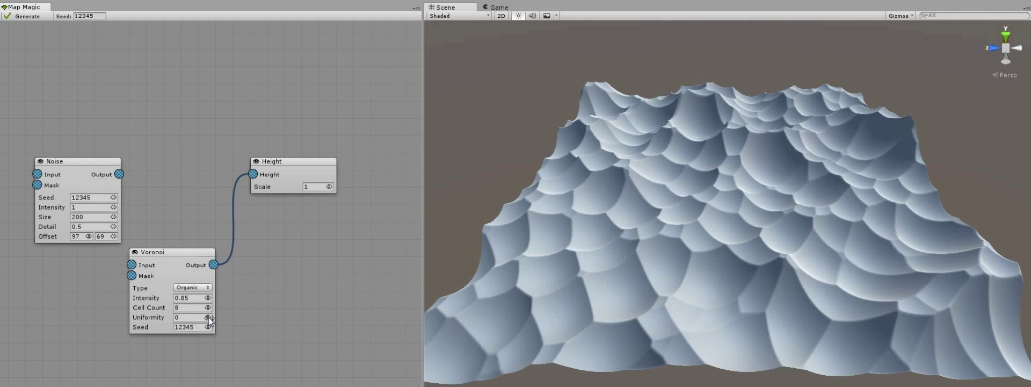
Set Voronoi uniformity to 0 after testing higher values, and change the seed to 12855.
left_click_drag(205, 316, 610, 308)
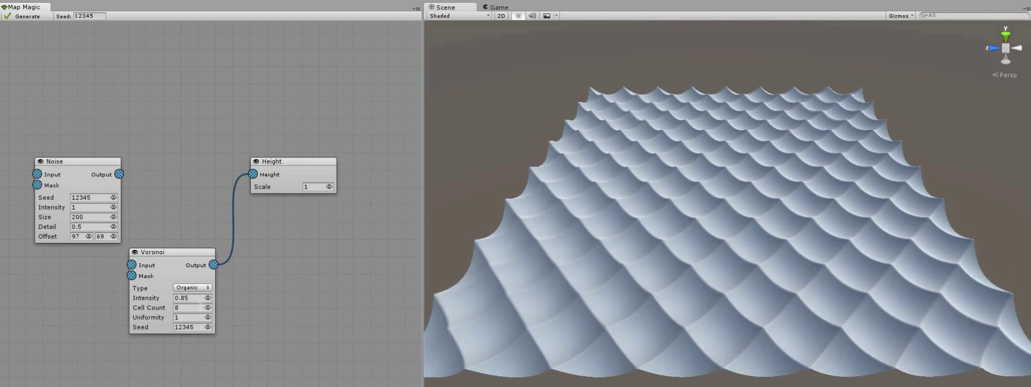
left_click_drag(207, 317, 134, 320)
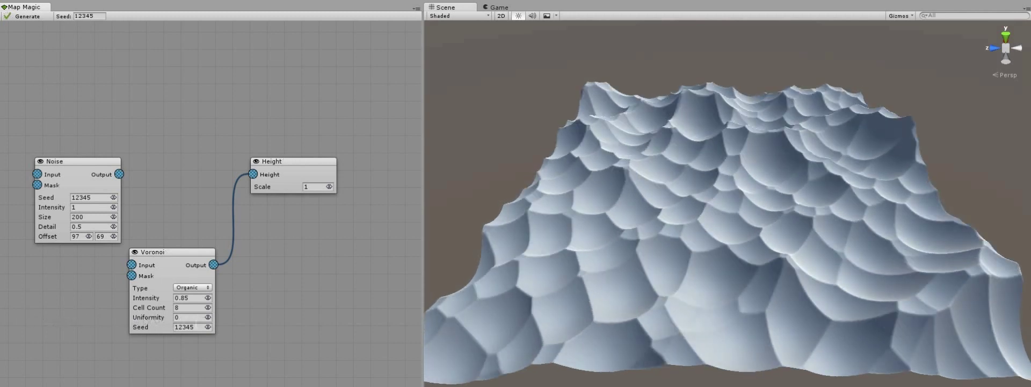
left_click_drag(207, 327, 299, 320)
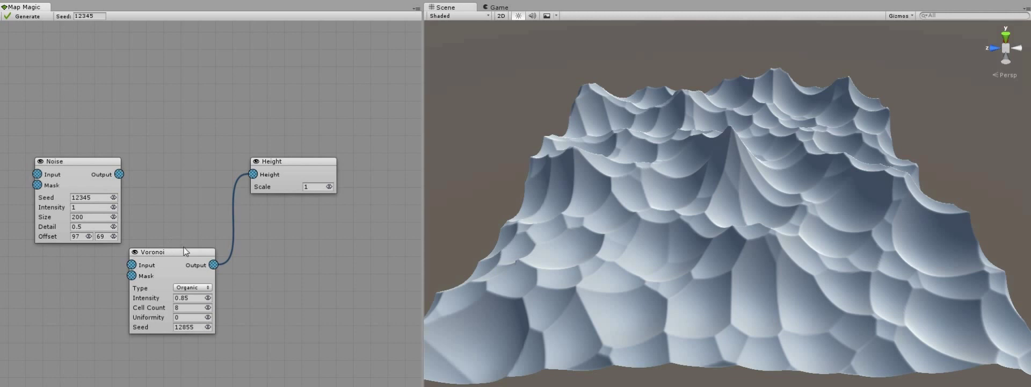
left_click(208, 308)
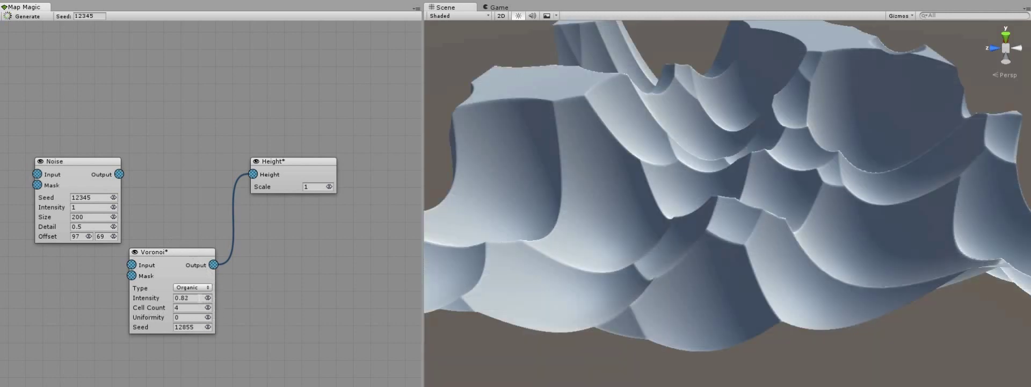
Give Voronoi intensity 0.39 and seed 12535, then place Noise beside Height with size 39.
left_click_drag(207, 297, 84, 293)
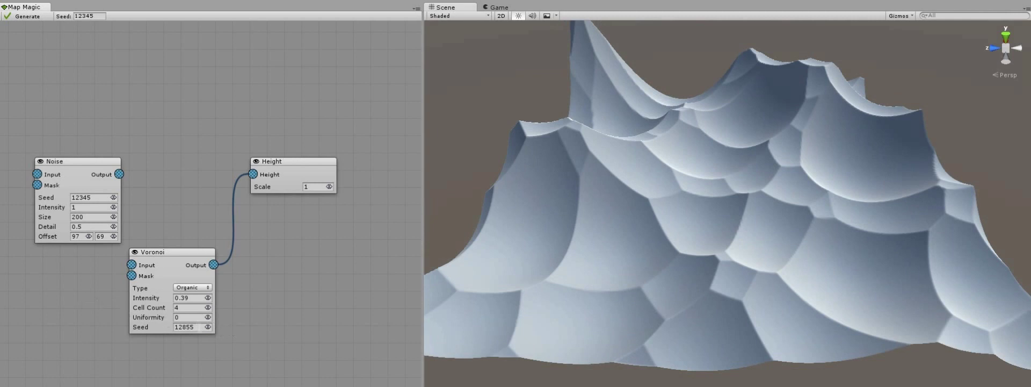
left_click_drag(205, 328, 119, 317)
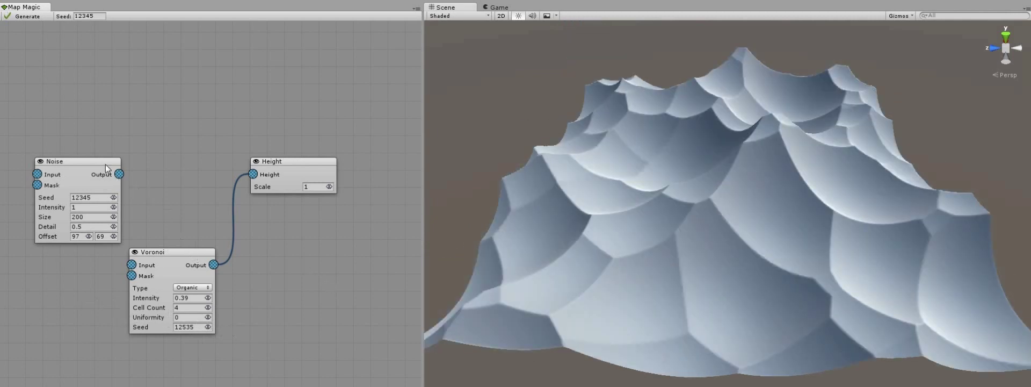
left_click_drag(106, 162, 247, 174)
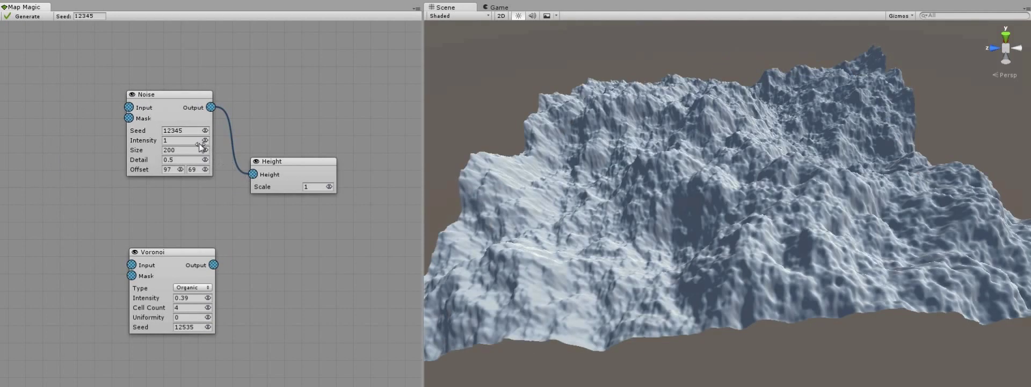
left_click_drag(205, 150, 3, 146)
left_click_drag(205, 149, 120, 144)
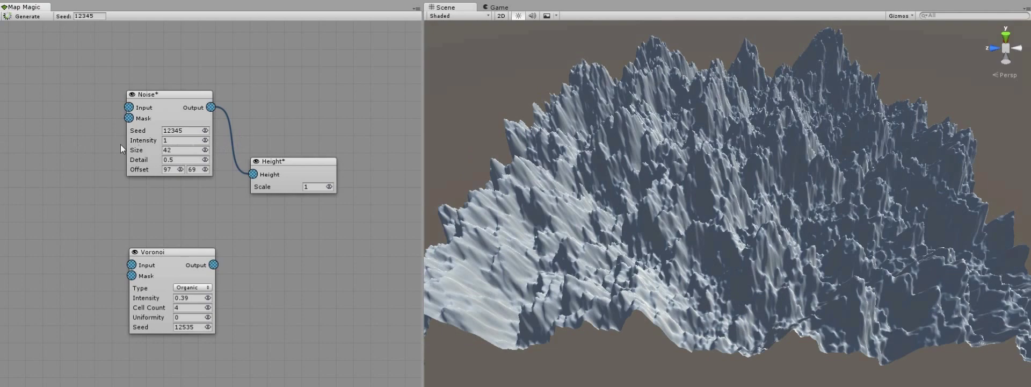
left_click_drag(205, 141, 46, 142)
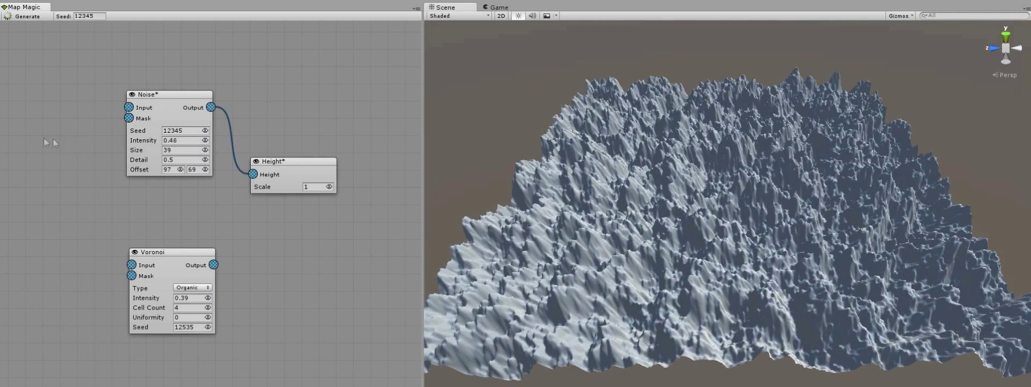
Lower Noise intensity to 0.14 and rearrange Noise and Voronoi, wiring them toward Height.
left_click_drag(204, 141, 143, 134)
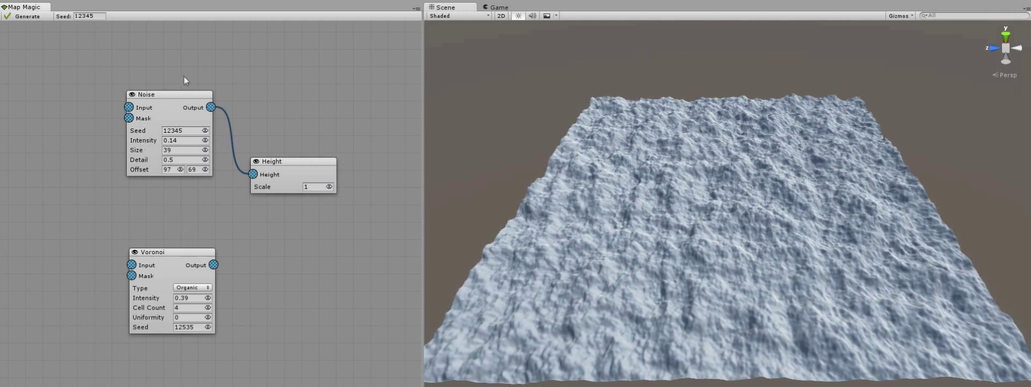
left_click_drag(191, 109, 94, 106)
left_click_drag(168, 245, 184, 85)
left_click_drag(114, 105, 151, 105)
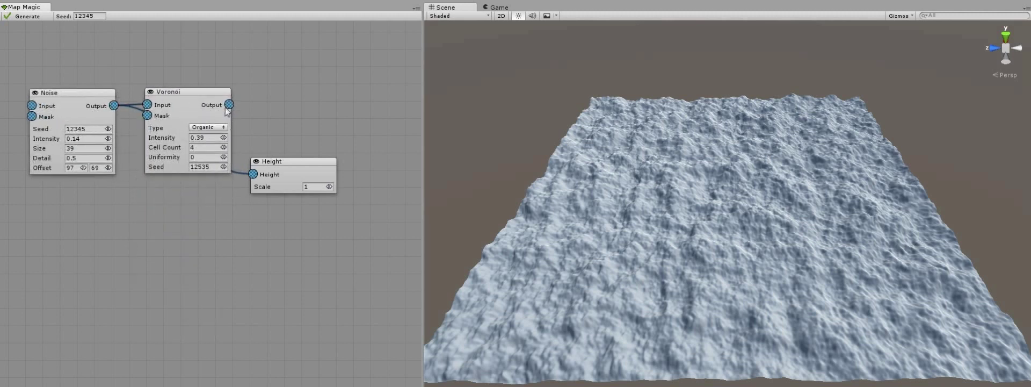
left_click_drag(229, 104, 253, 173)
Place Voronoi left of Noise and connect Noise's output to the Height input.
left_click_drag(195, 89, 76, 201)
left_click_drag(107, 98, 223, 142)
left_click_drag(101, 204, 104, 141)
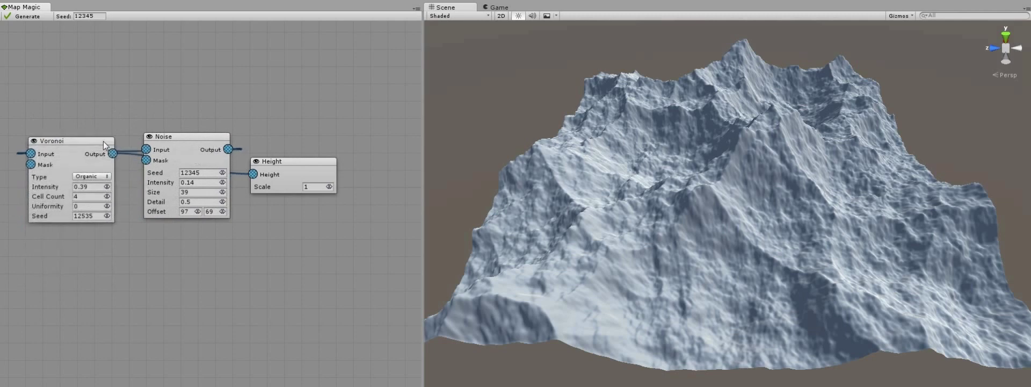
left_click_drag(228, 149, 255, 177)
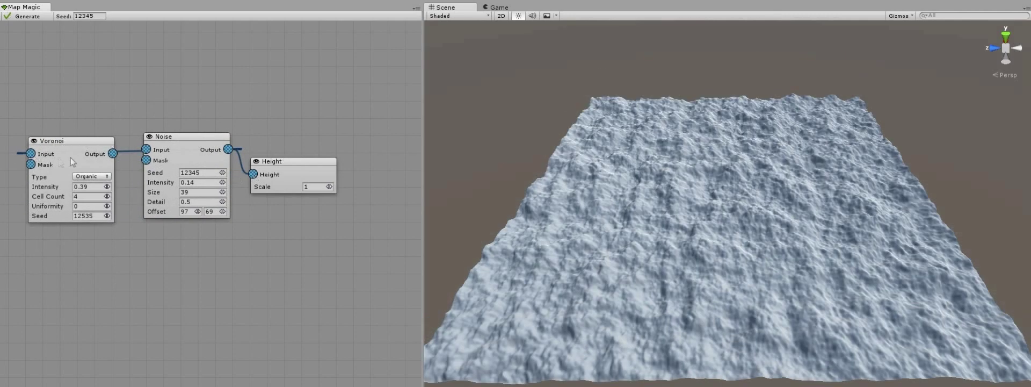
Connect Voronoi's output to Noise's input and compare by disabling each node in turn.
left_click(45, 156)
left_click_drag(112, 154, 146, 150)
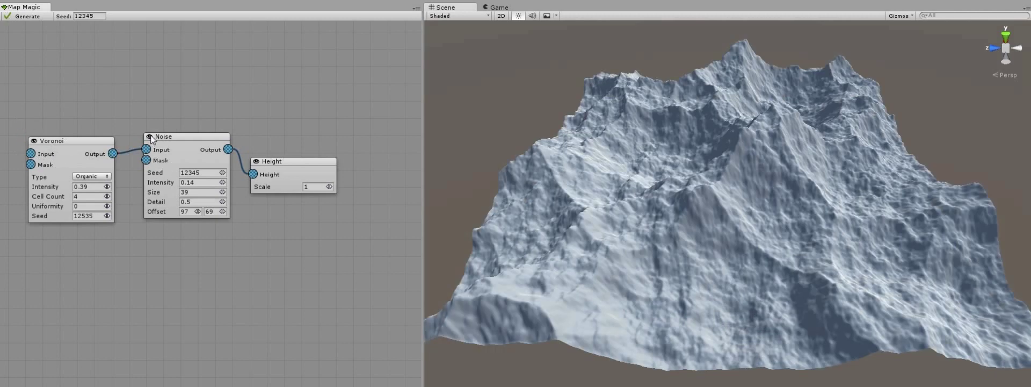
left_click(150, 136)
left_click(149, 136)
left_click(34, 140)
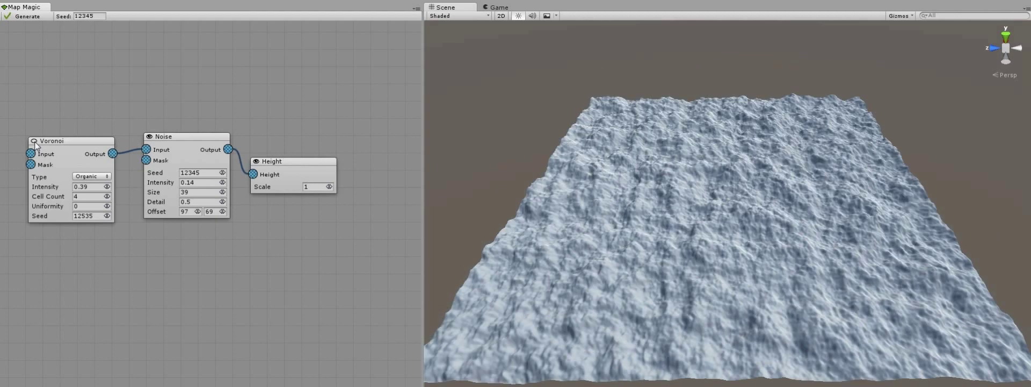
left_click(34, 141)
Nudge Voronoi and repeat the on/off comparison of the Noise and Voronoi nodes.
left_click_drag(43, 145, 44, 140)
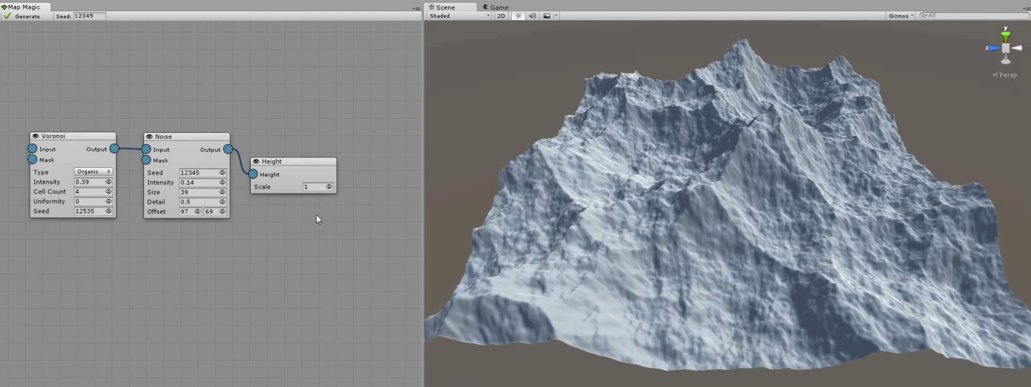
left_click(149, 136)
left_click(150, 136)
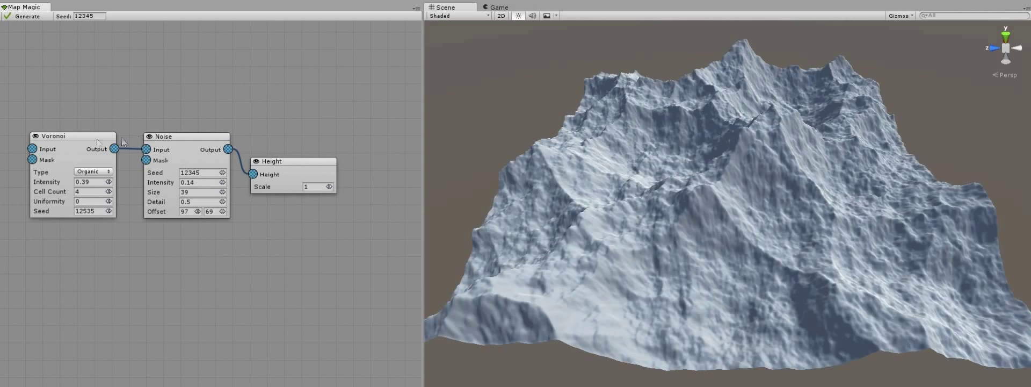
left_click(35, 136)
left_click(35, 136)
middle_click_drag(112, 135, 82, 158)
Add a Curve node from the Create > Map menu.
right_click(223, 233)
mouse_move(242, 236)
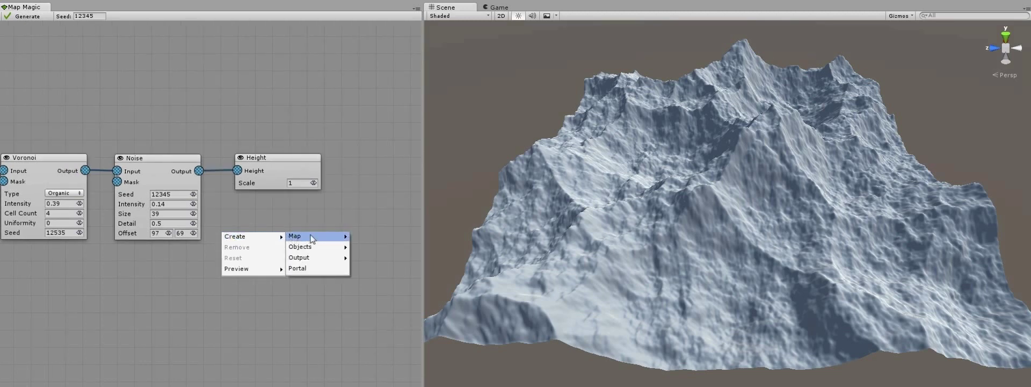
mouse_move(314, 238)
left_click(357, 278)
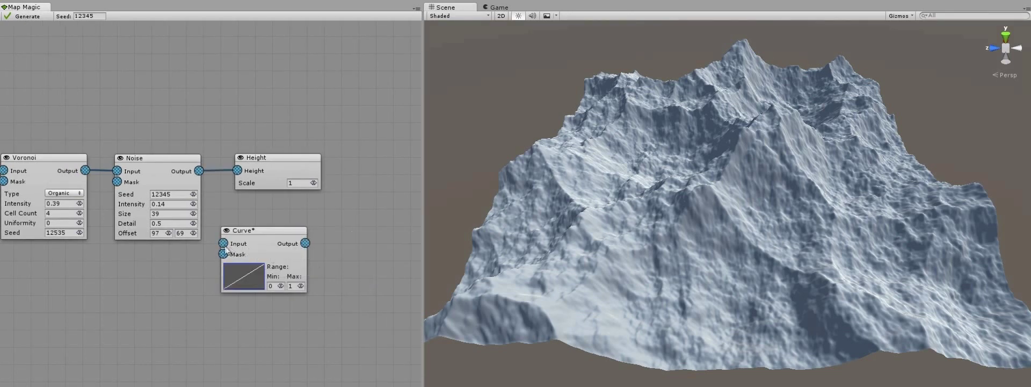
Wire Noise into Curve and Curve into Height, then open the curve editor.
left_click_drag(223, 244, 199, 170)
left_click_drag(270, 159, 384, 156)
left_click_drag(305, 243, 350, 167)
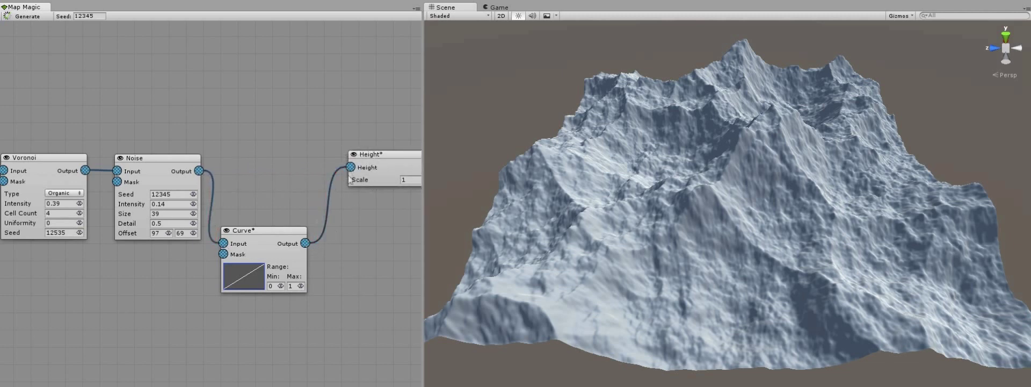
left_click_drag(269, 230, 278, 159)
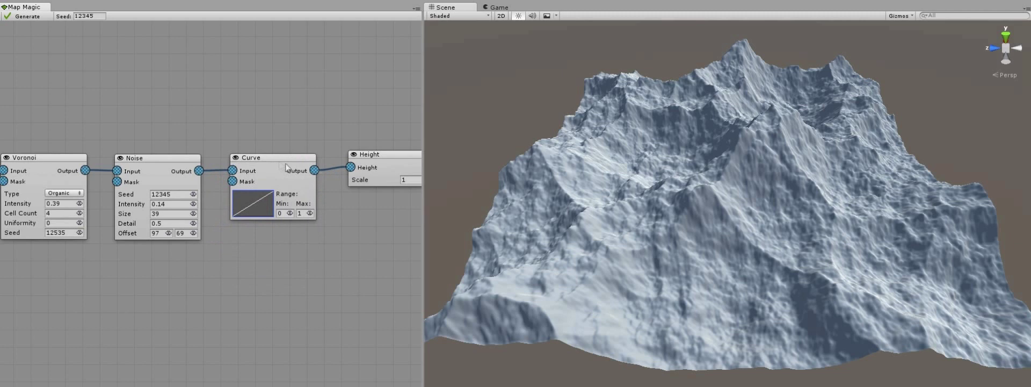
left_click(250, 203)
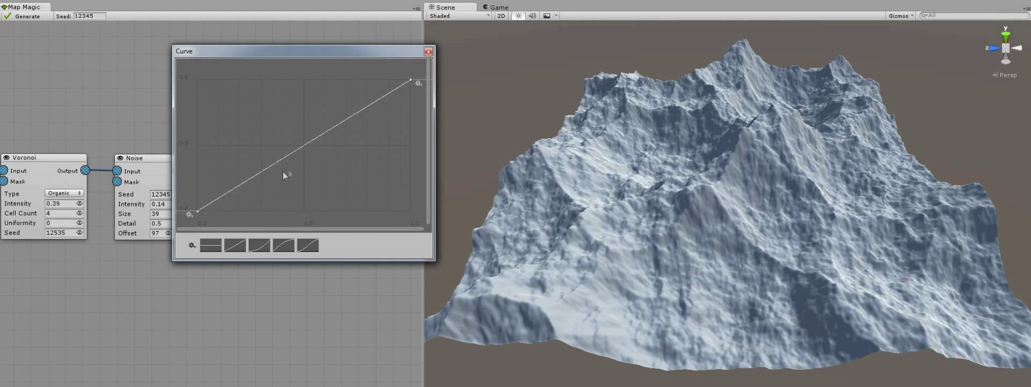
Set the Voronoi cells to Cellular at intensity 0.25, then reopen the Curve node's editor.
left_click(428, 51)
left_click(64, 192)
left_click(54, 243)
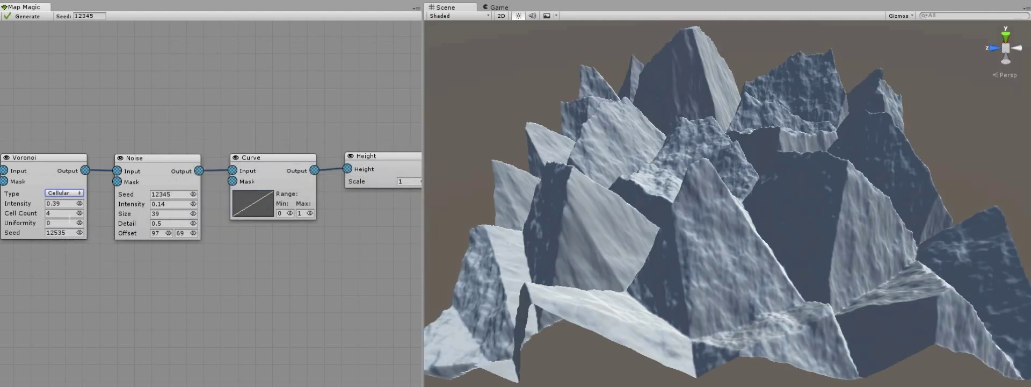
left_click_drag(79, 203, 45, 214)
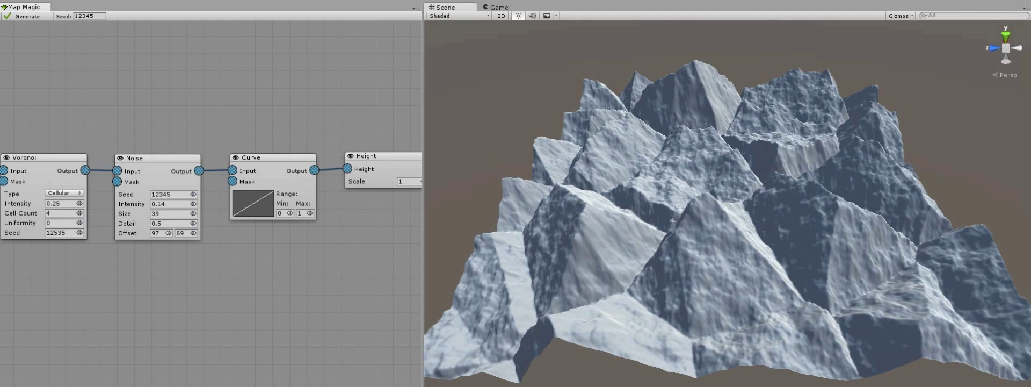
left_click(260, 204)
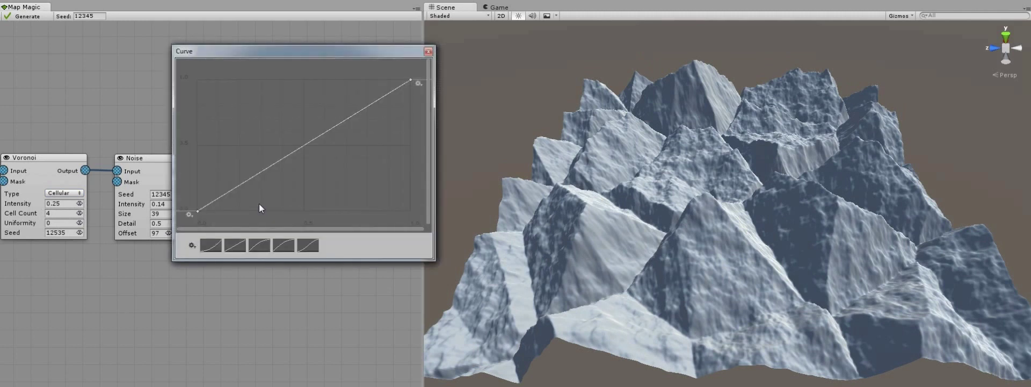
right_click(302, 146)
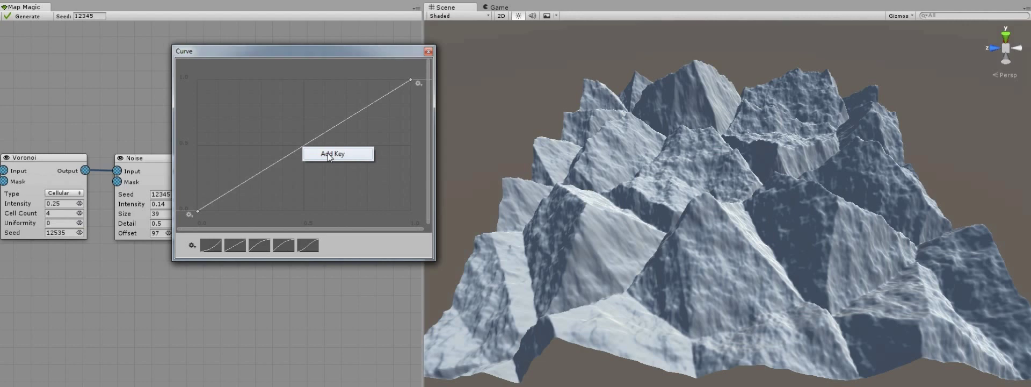
Add a mid key and bend the curve to ease in from 0, reaching 1 near 0.75.
left_click(329, 155)
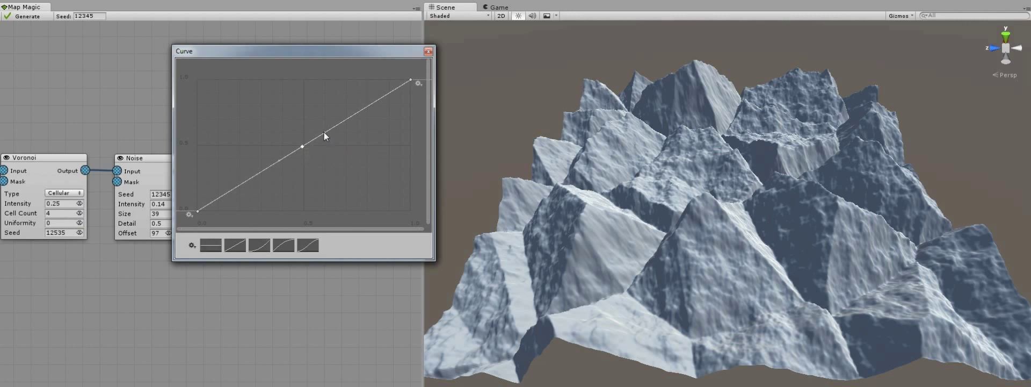
left_click_drag(323, 132, 255, 192)
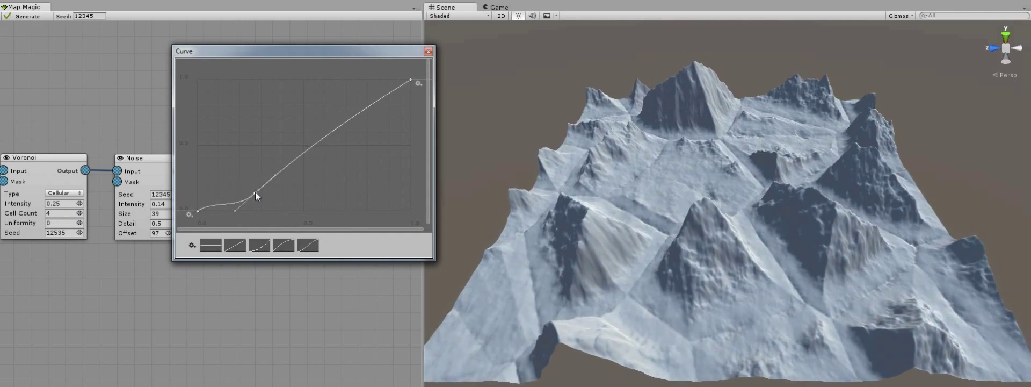
left_click(197, 211)
left_click_drag(221, 196, 223, 211)
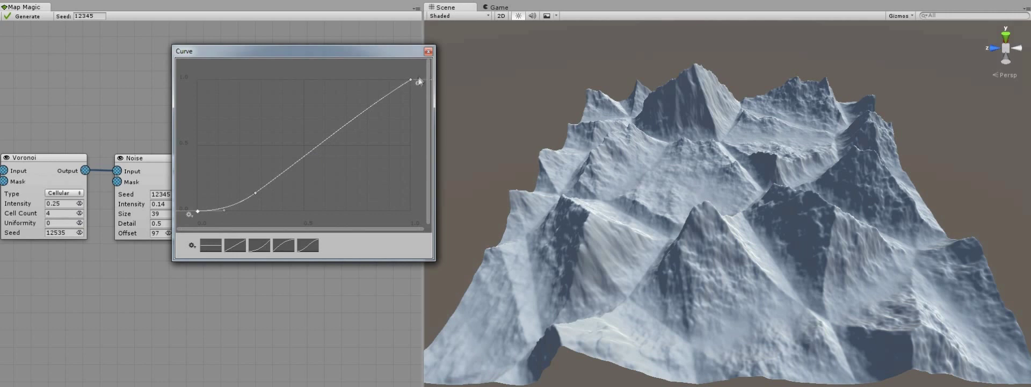
left_click(411, 80)
left_click_drag(411, 80, 355, 82)
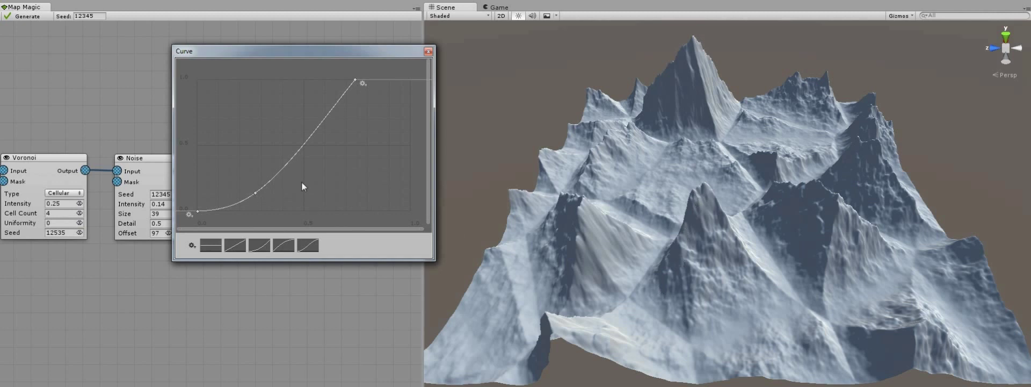
Reset the curve to linear and drag its keys into a steep ramp topping out near 0.26.
left_click(235, 245)
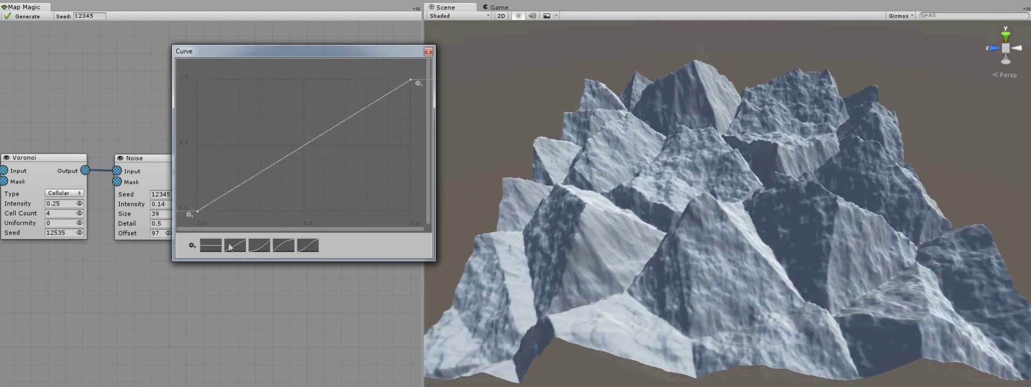
left_click_drag(198, 209, 197, 80)
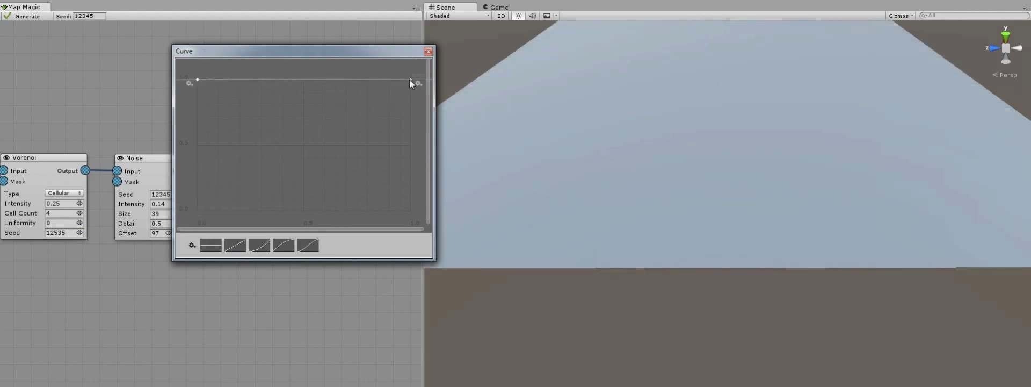
left_click_drag(411, 81, 411, 211)
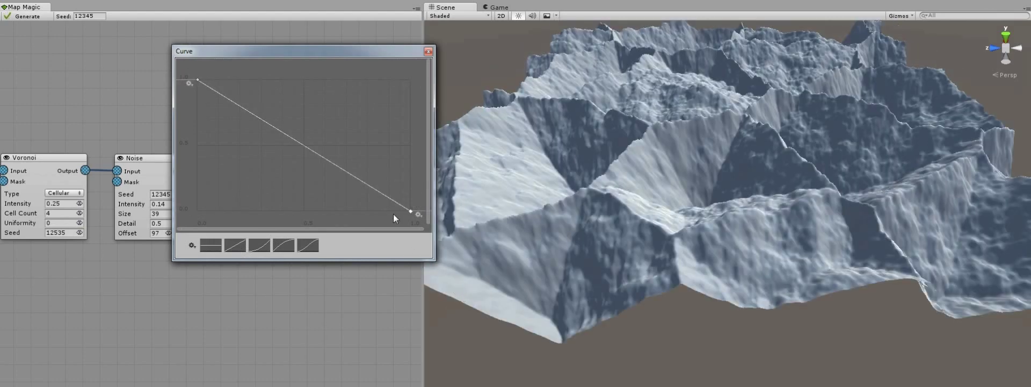
left_click_drag(411, 212, 404, 79)
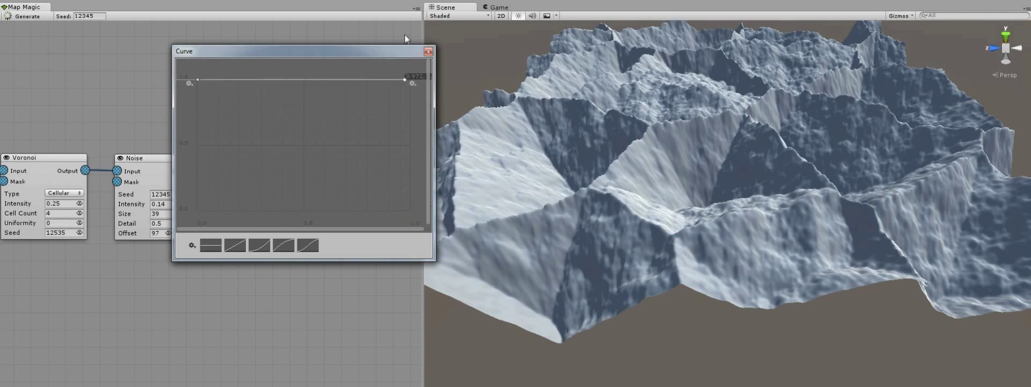
left_click_drag(194, 82, 274, 211)
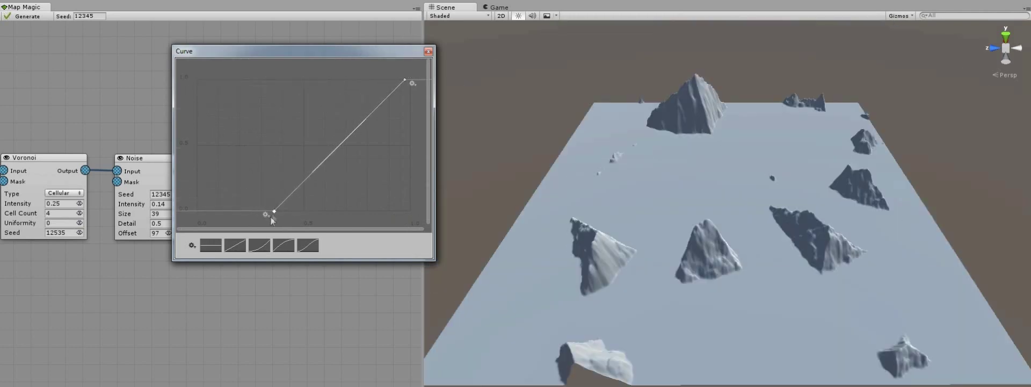
left_click_drag(406, 81, 297, 79)
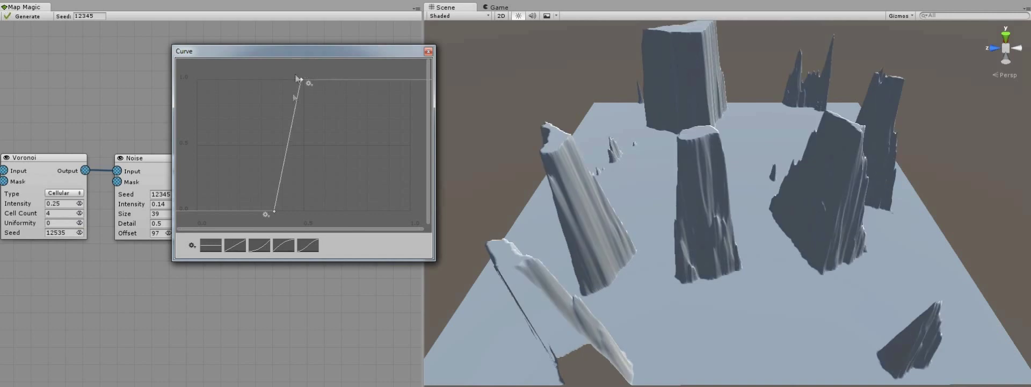
left_click_drag(274, 211, 222, 212)
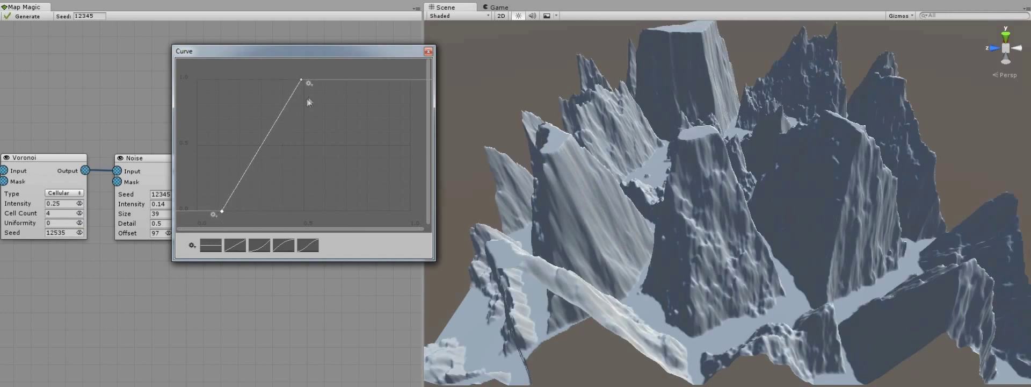
left_click_drag(300, 80, 240, 78)
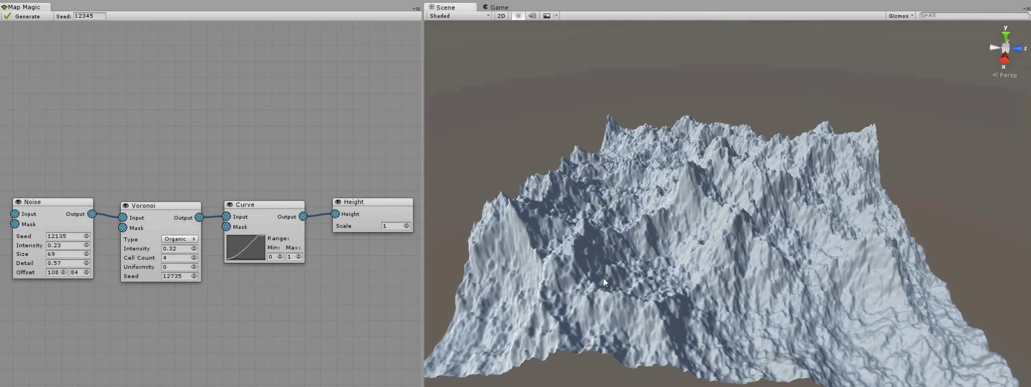
Zoom and orbit the Scene view in close over the jagged ridges and valleys.
scroll(634, 237, "up", 8)
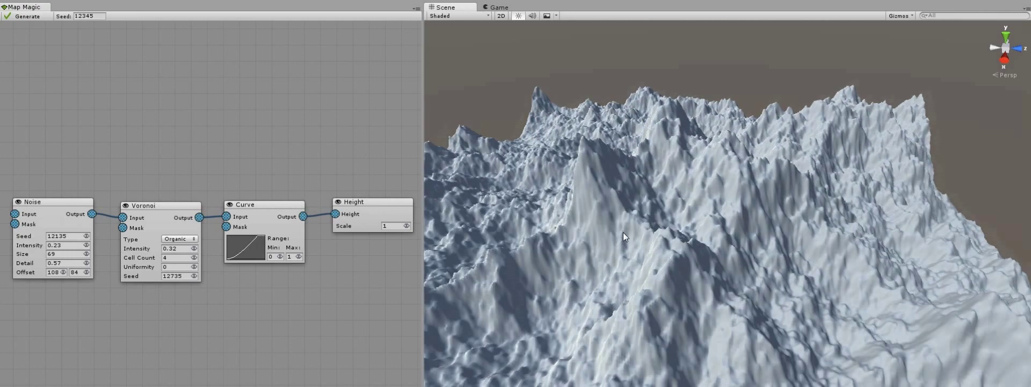
scroll(623, 232, "up", 8)
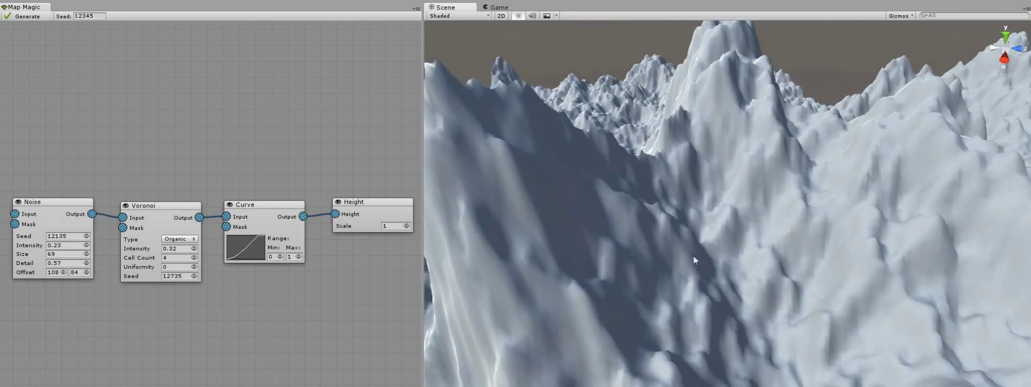
left_click_drag(659, 271, 405, 292, "alt")
middle_click_drag(590, 258, 681, 230)
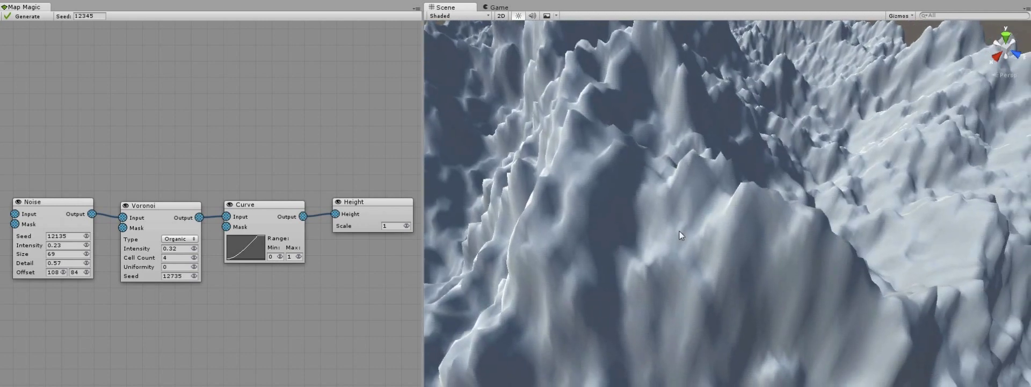
Switch the Scene view to Shaded Wireframe and try Height Scale 2 before restoring 1.
left_click(456, 17)
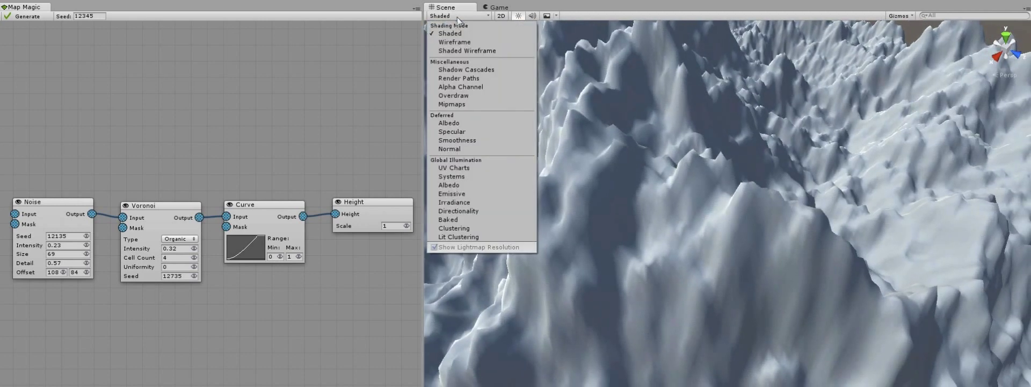
left_click(505, 50)
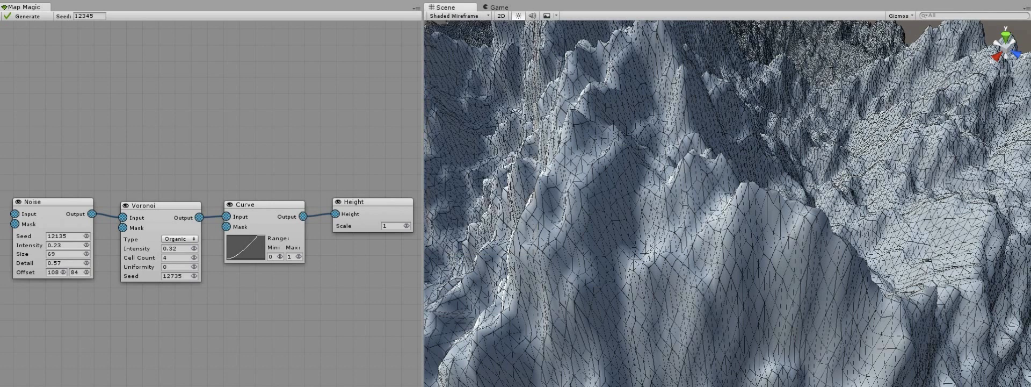
left_click(393, 226)
type("2")
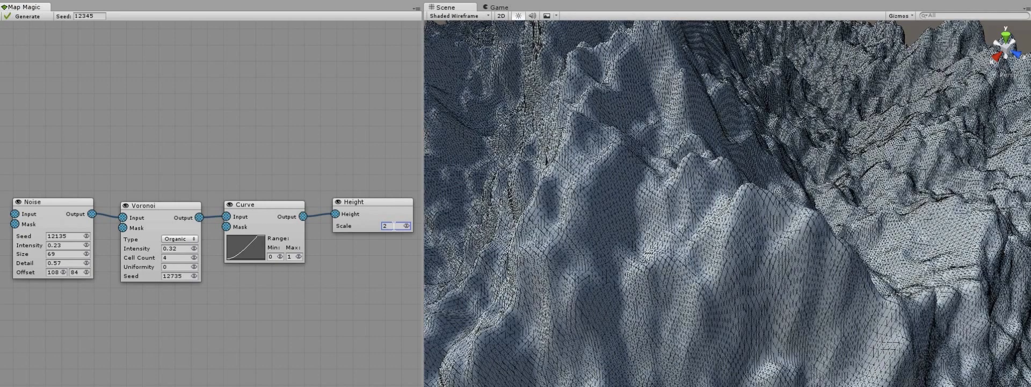
key("BackSpace")
type("1")
key("Return")
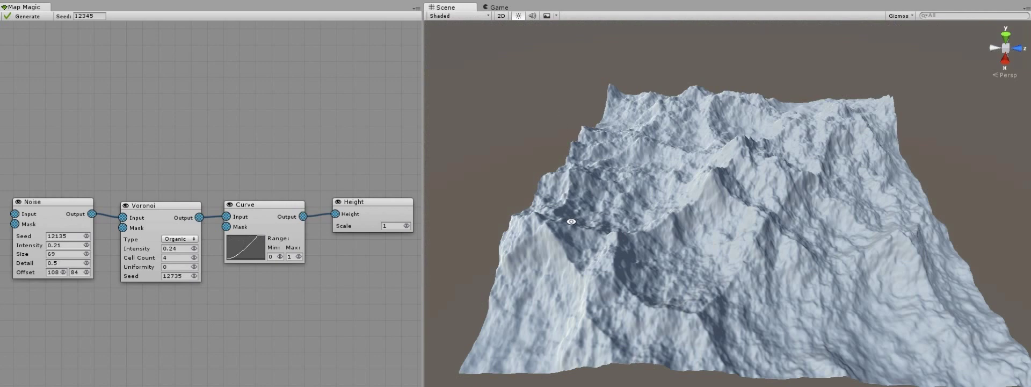
Orbit around the terrain to get a full overview of the landscape.
left_click_drag(575, 221, 753, 227, "alt")
left_click_drag(804, 223, 944, 217, "alt")
left_click_drag(1005, 211, 305, 206, "alt")
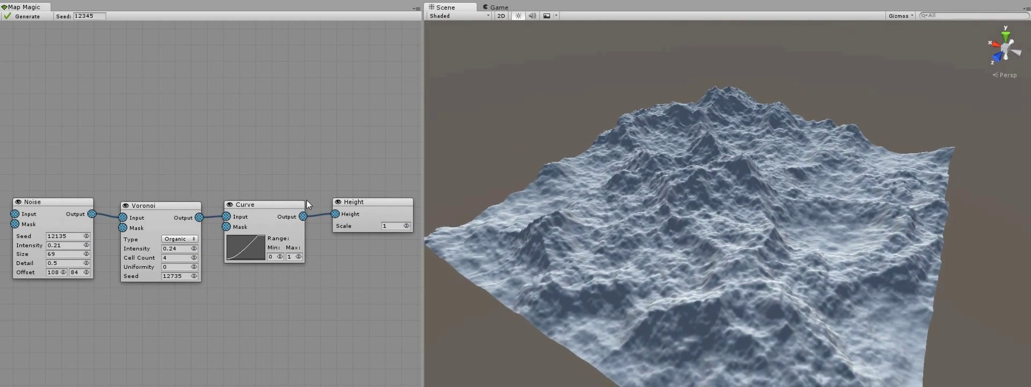